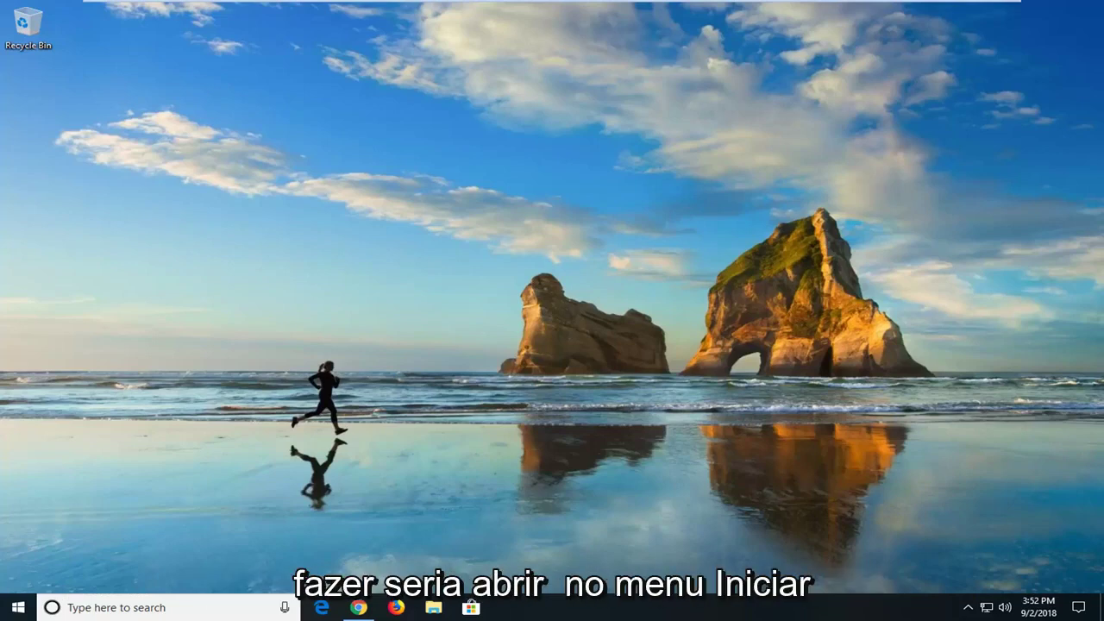
# Step: Open Control Panel in Large icons view and go to Power Options' Balanced plan settings
pyautogui.click(10, 615)
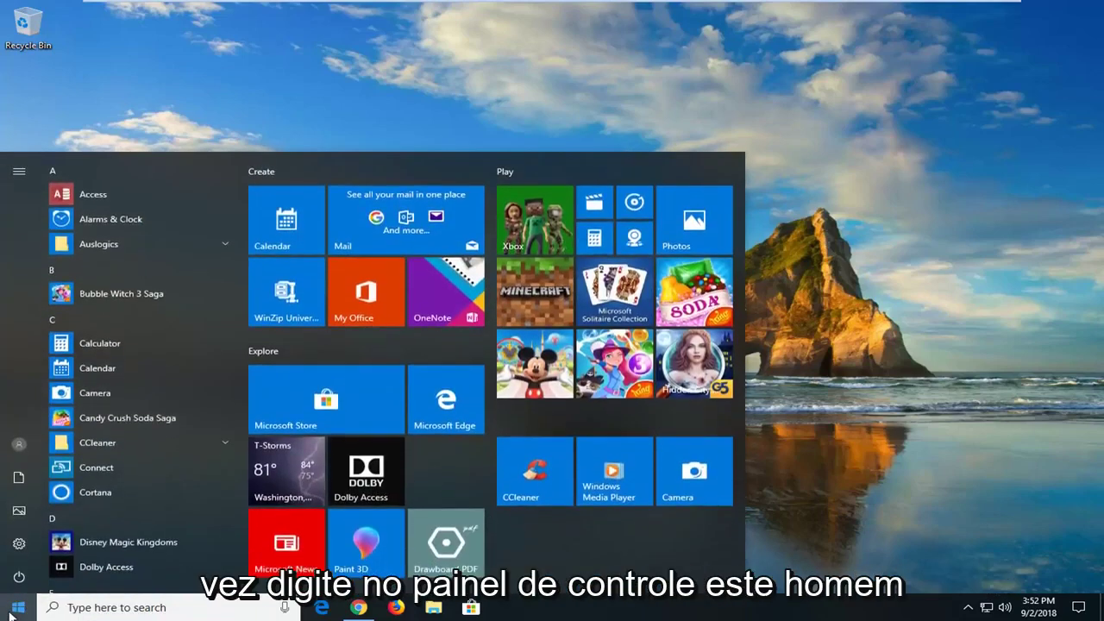
pyautogui.write('contro')
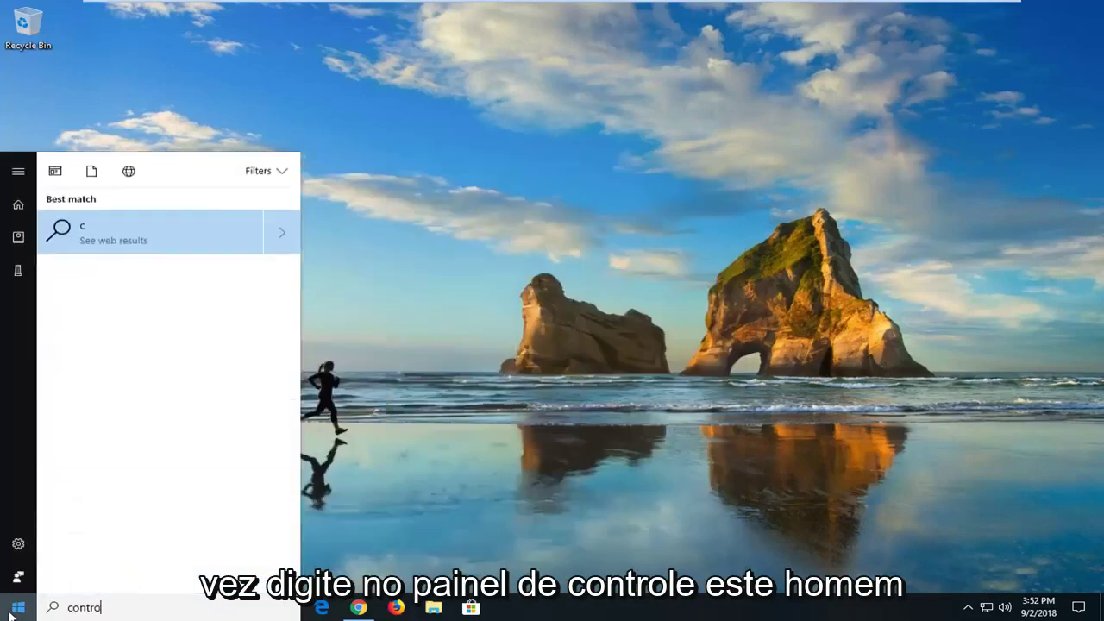
pyautogui.write('l panel')
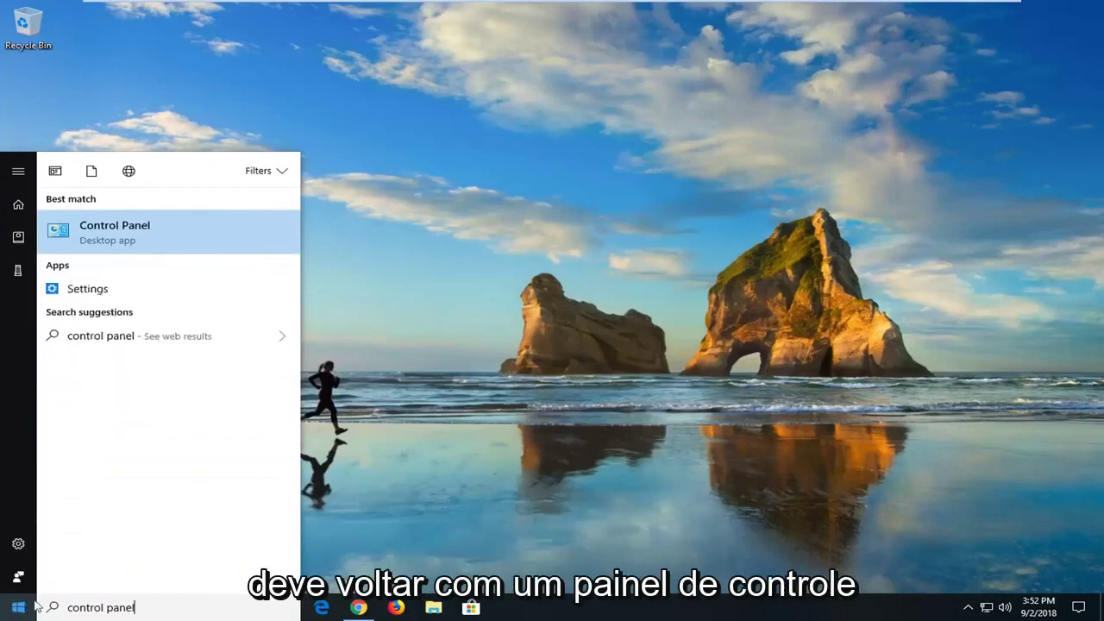
pyautogui.click(112, 239)
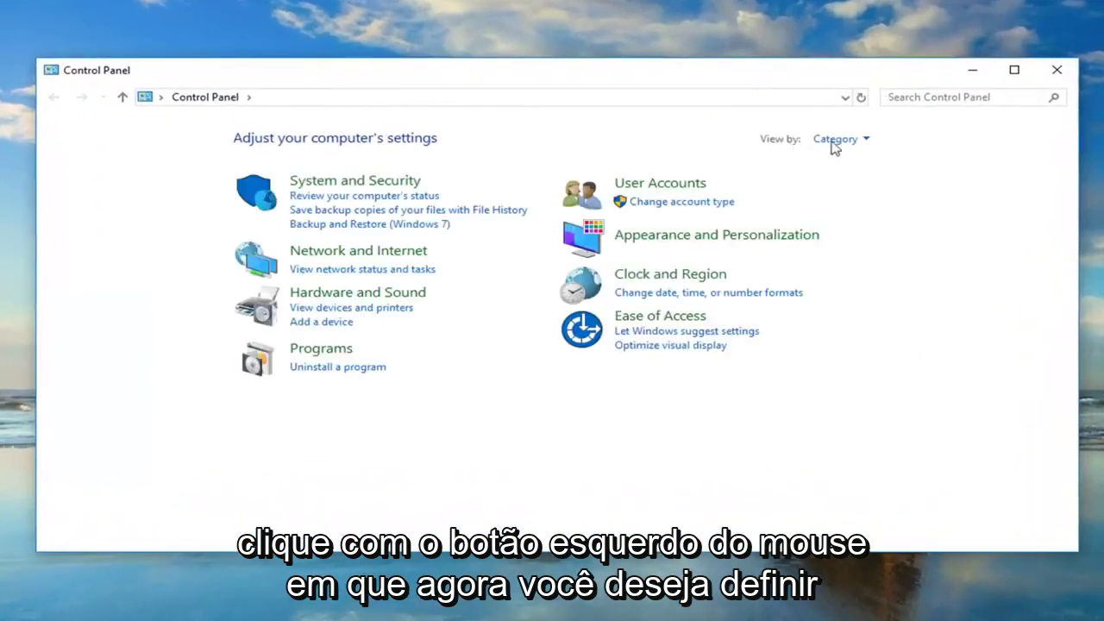
pyautogui.click(845, 140)
pyautogui.click(846, 182)
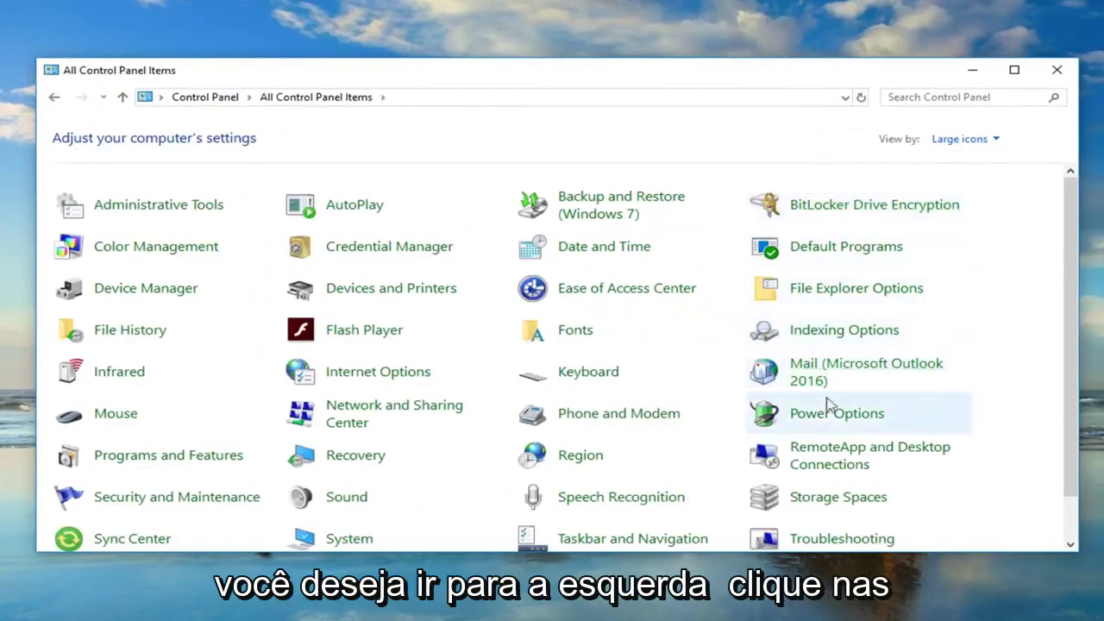
pyautogui.click(824, 418)
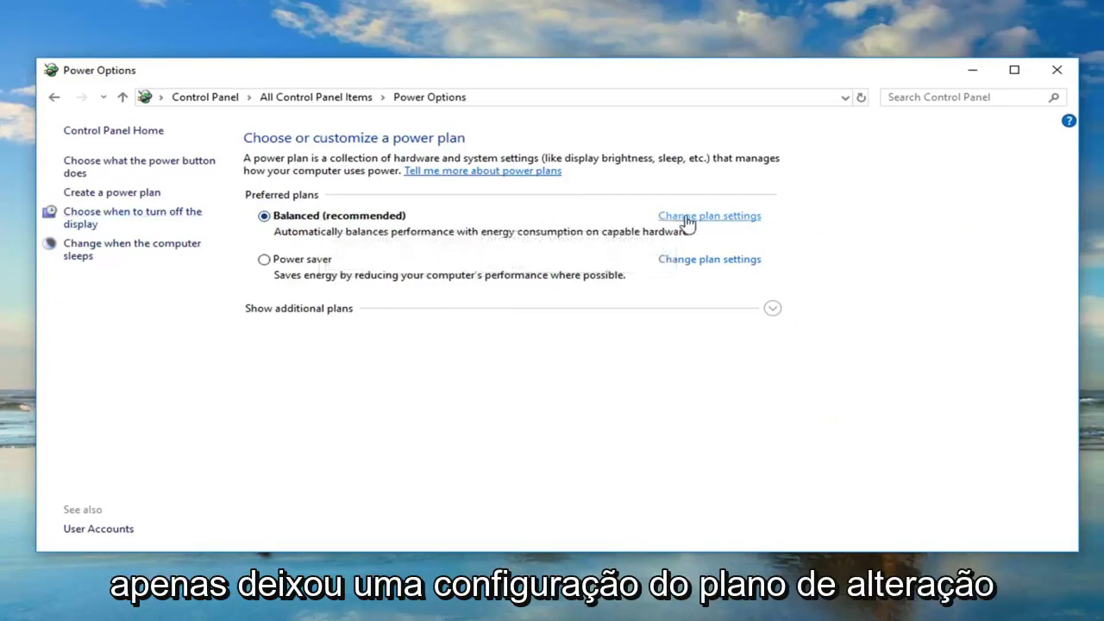
pyautogui.click(729, 220)
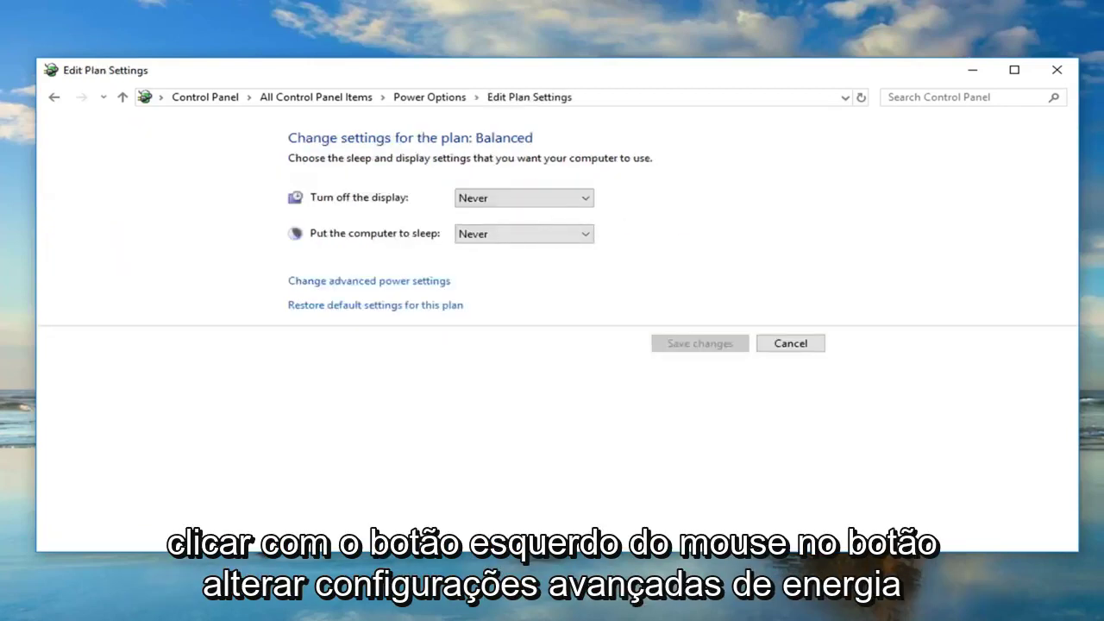
# Step: Open the advanced power settings and expand Sleep > Allow wake timers
pyautogui.click(354, 284)
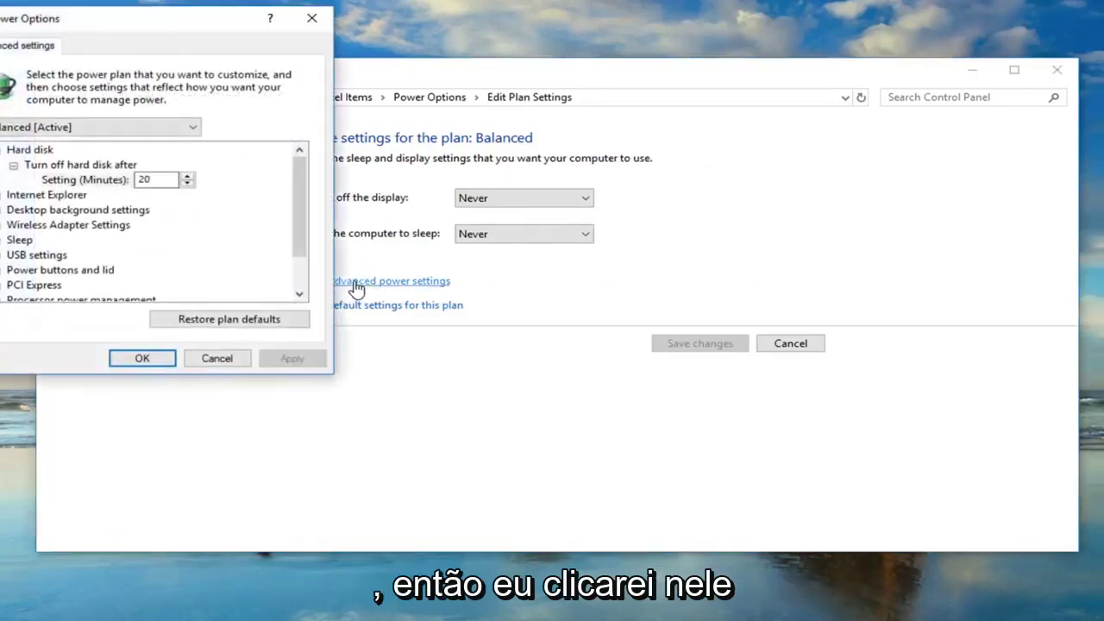
pyautogui.moveTo(153, 29); pyautogui.dragTo(541, 103)
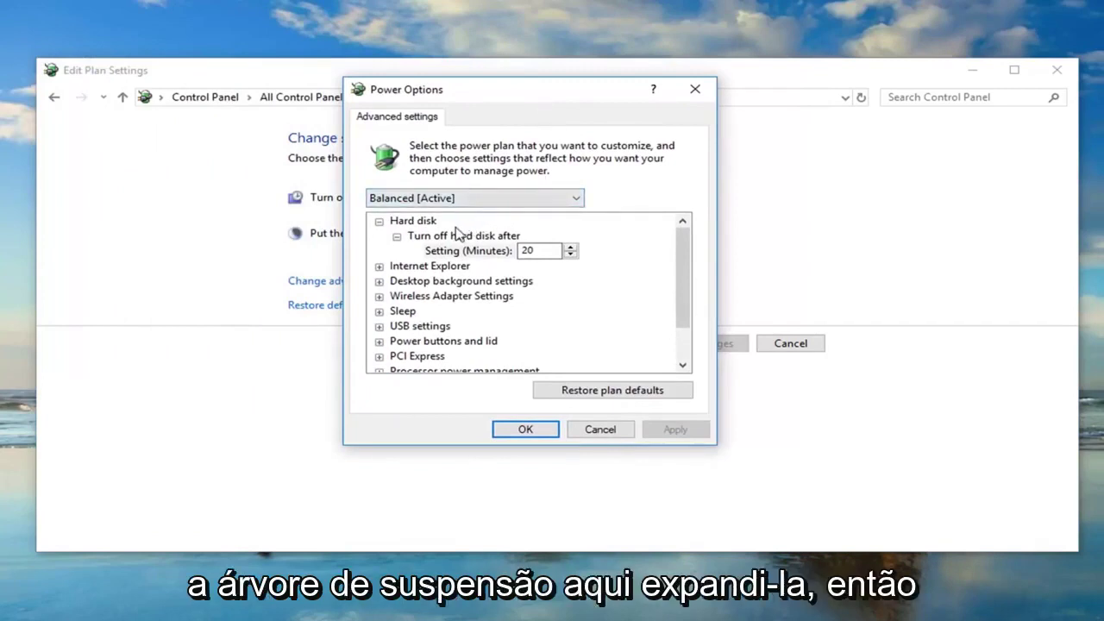
pyautogui.click(406, 312)
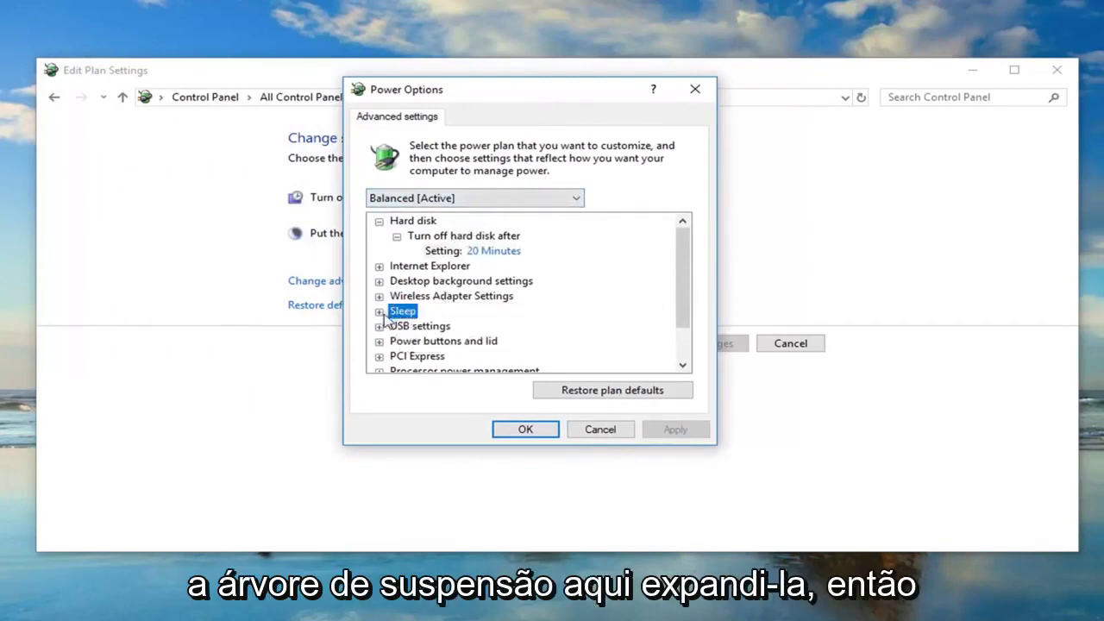
pyautogui.click(380, 312)
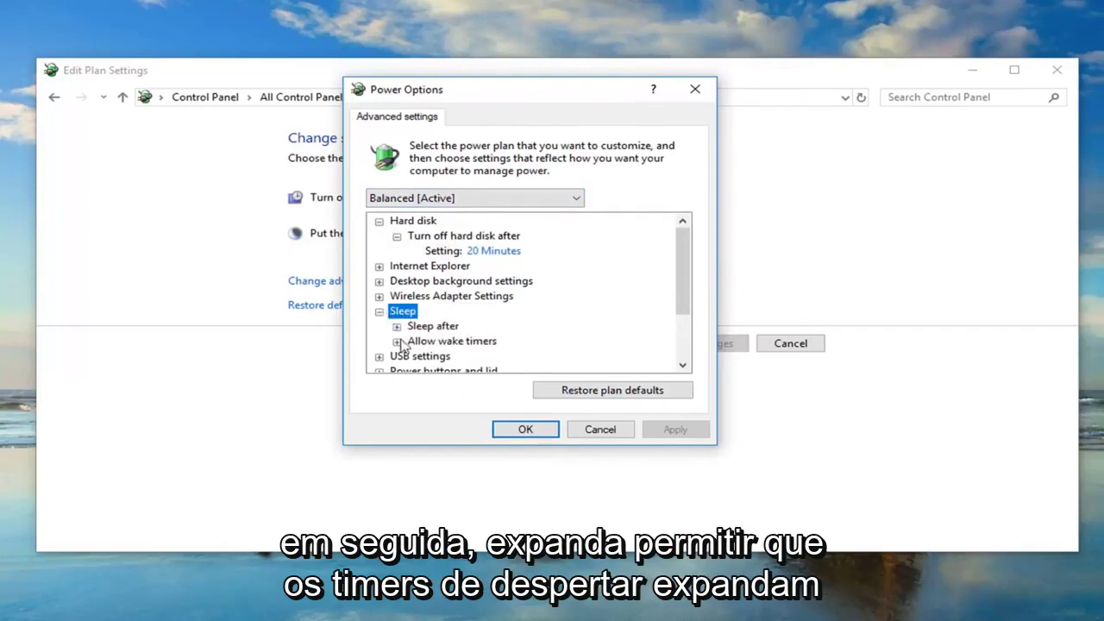
pyautogui.click(488, 343)
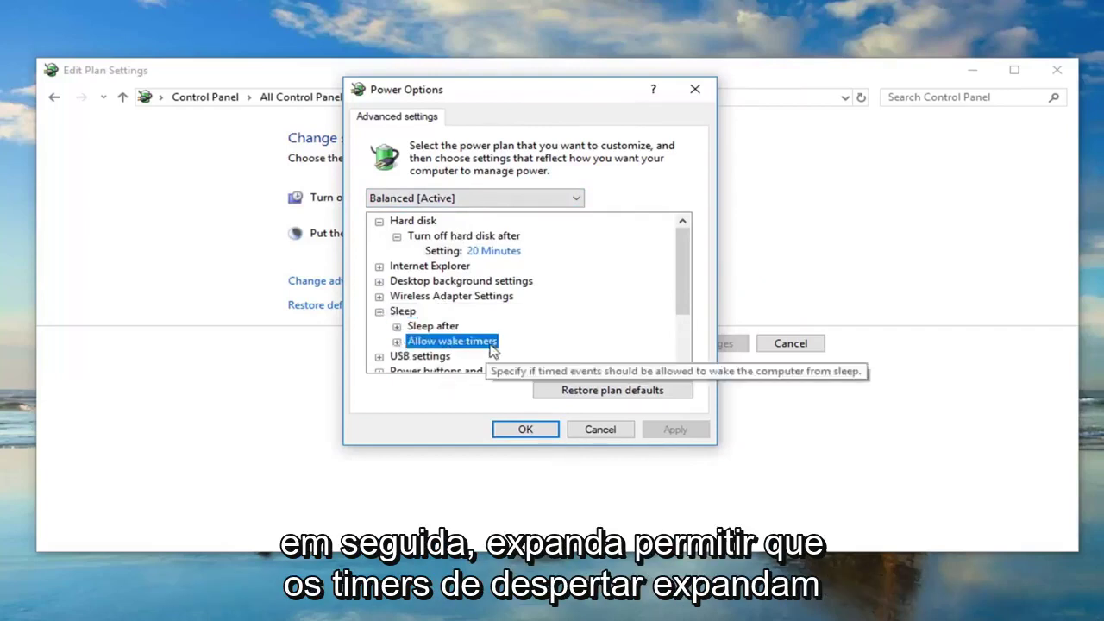
pyautogui.click(396, 343)
# Step: Set Allow wake timers to Disable, then apply and confirm with OK
pyautogui.scroll(-1, 398, 349)
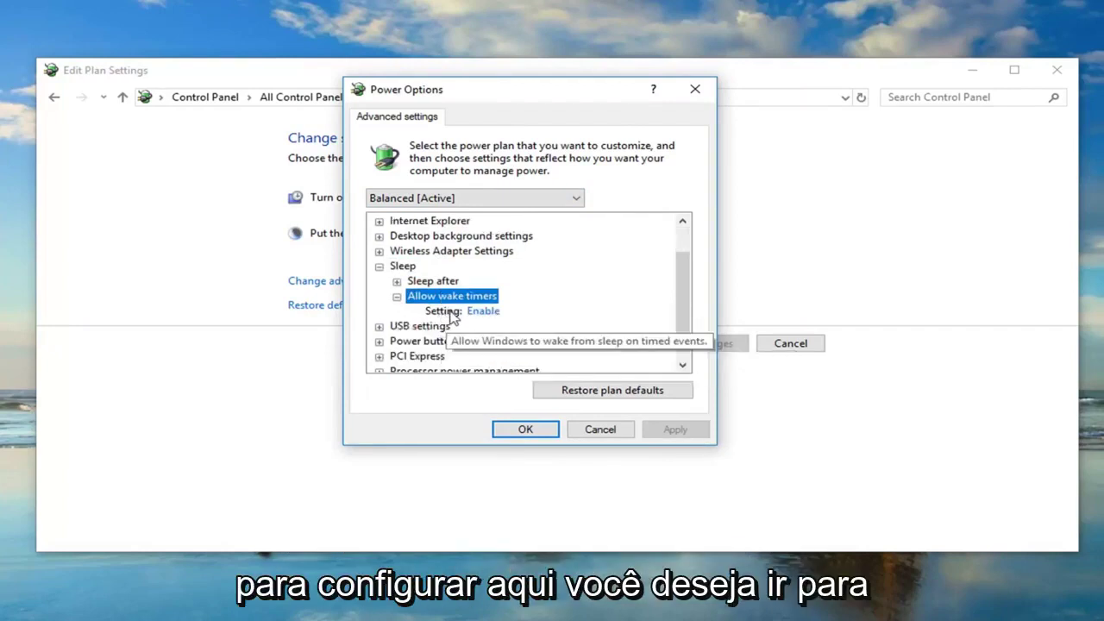
pyautogui.click(448, 312)
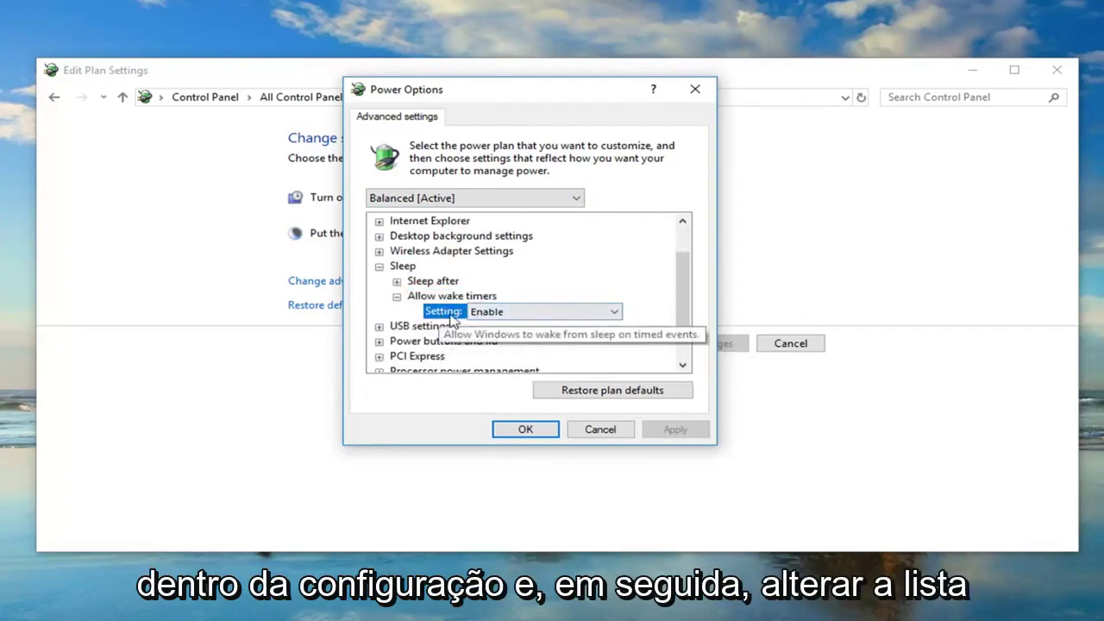
pyautogui.click(595, 314)
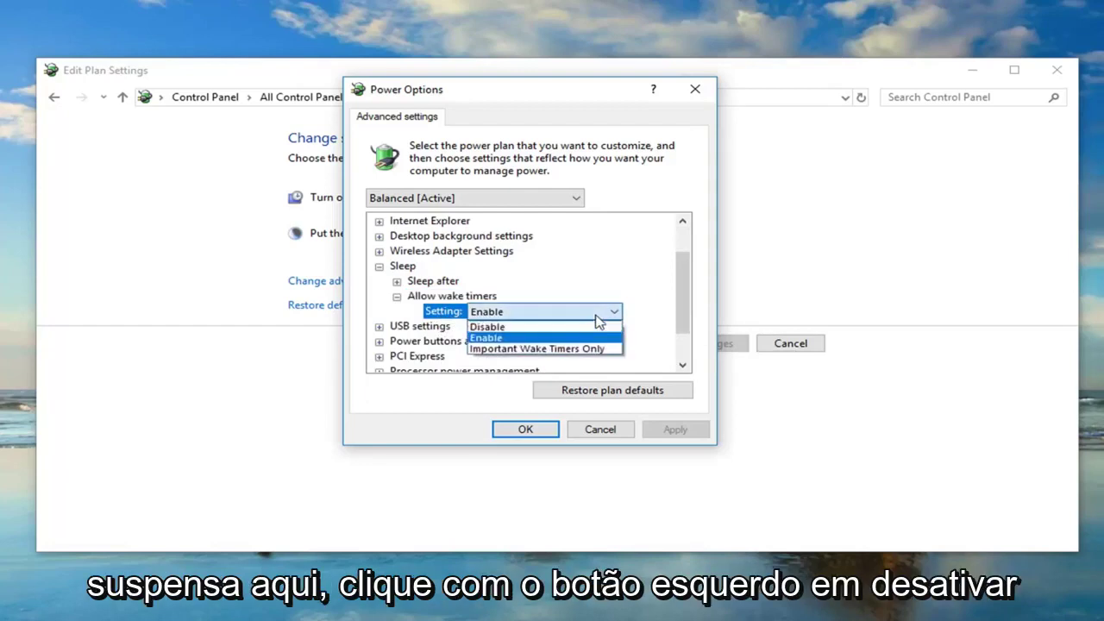
pyautogui.click(488, 327)
pyautogui.click(677, 432)
pyautogui.click(531, 432)
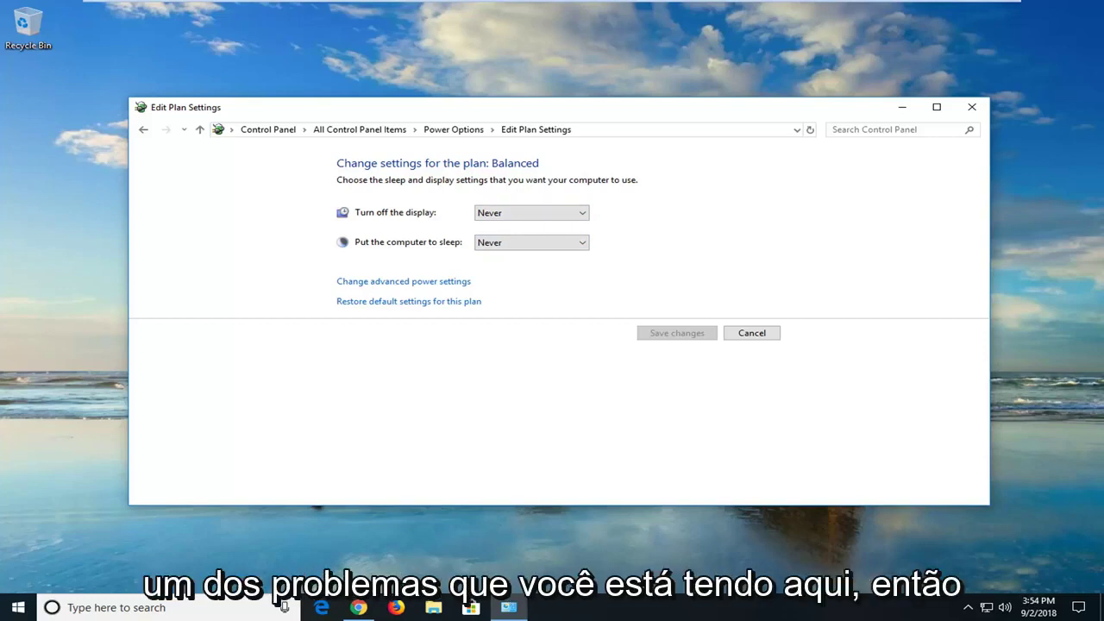
# Step: Close the plan settings window and open the System page from a 'system' search
pyautogui.click(964, 110)
pyautogui.click(6, 608)
pyautogui.write('system')
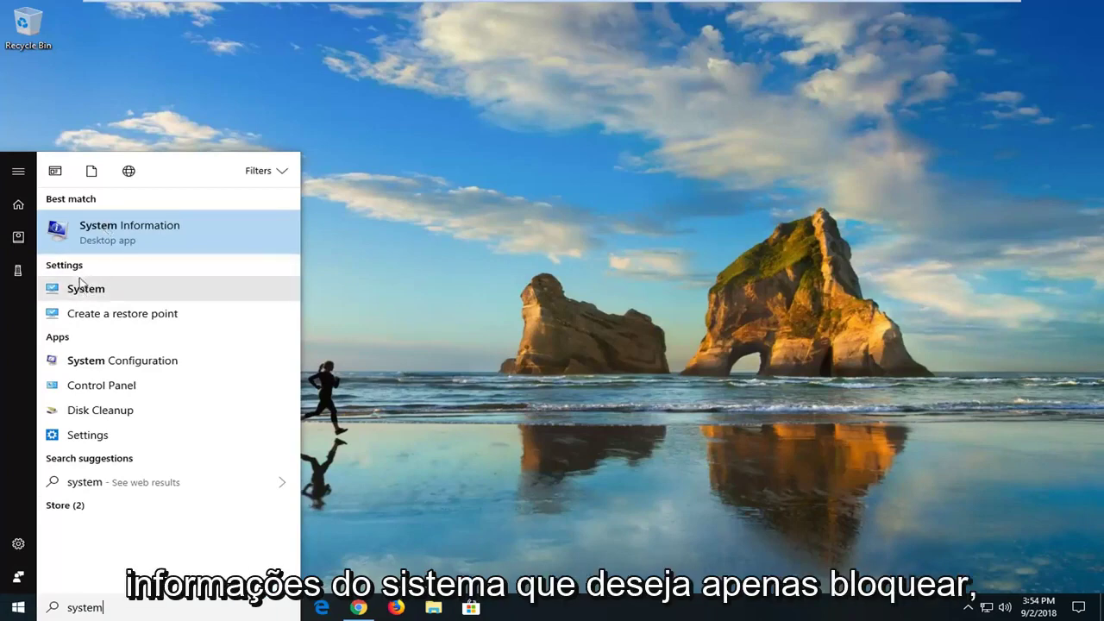
pyautogui.click(87, 293)
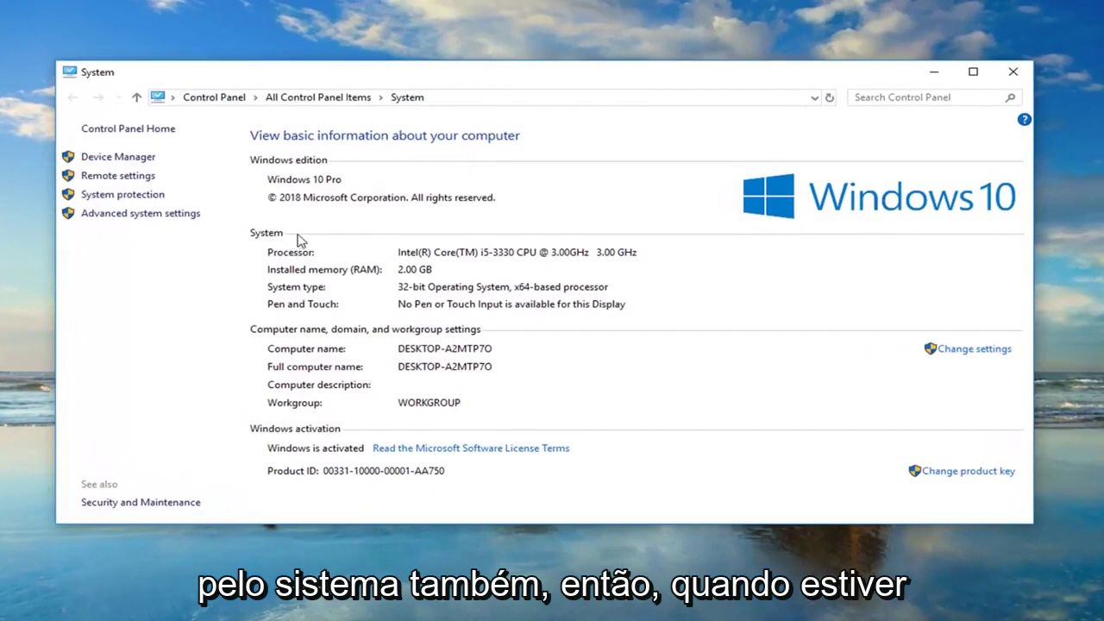
# Step: Uncheck Automatically restart in Startup and Recovery under Advanced system settings and confirm
pyautogui.click(160, 216)
pyautogui.moveTo(183, 52); pyautogui.dragTo(505, 102)
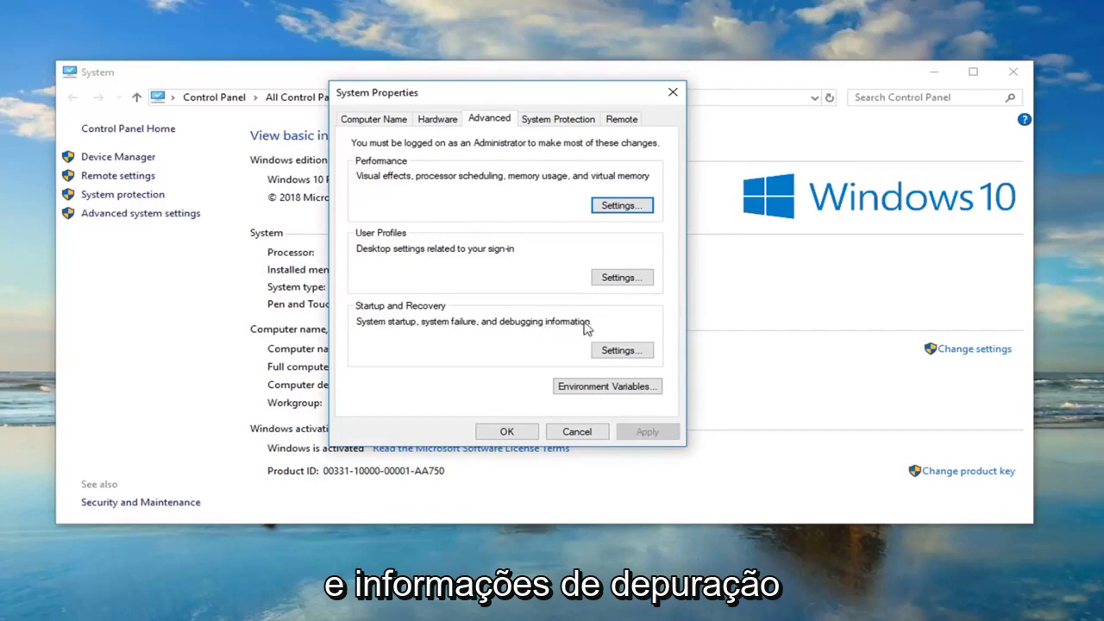
pyautogui.click(619, 351)
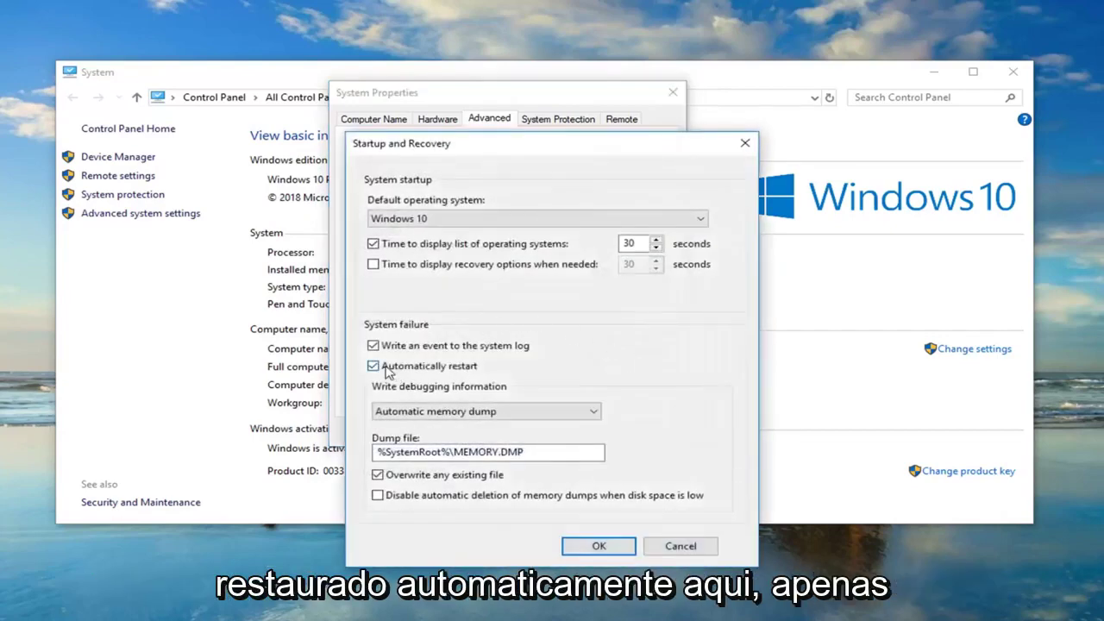
pyautogui.click(379, 369)
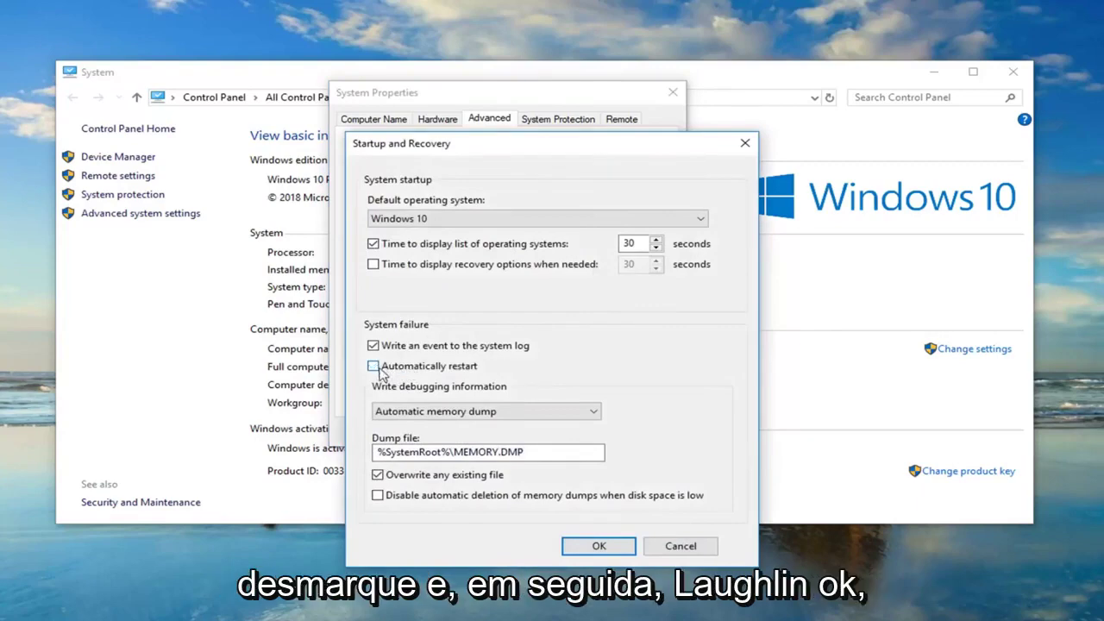
pyautogui.click(595, 547)
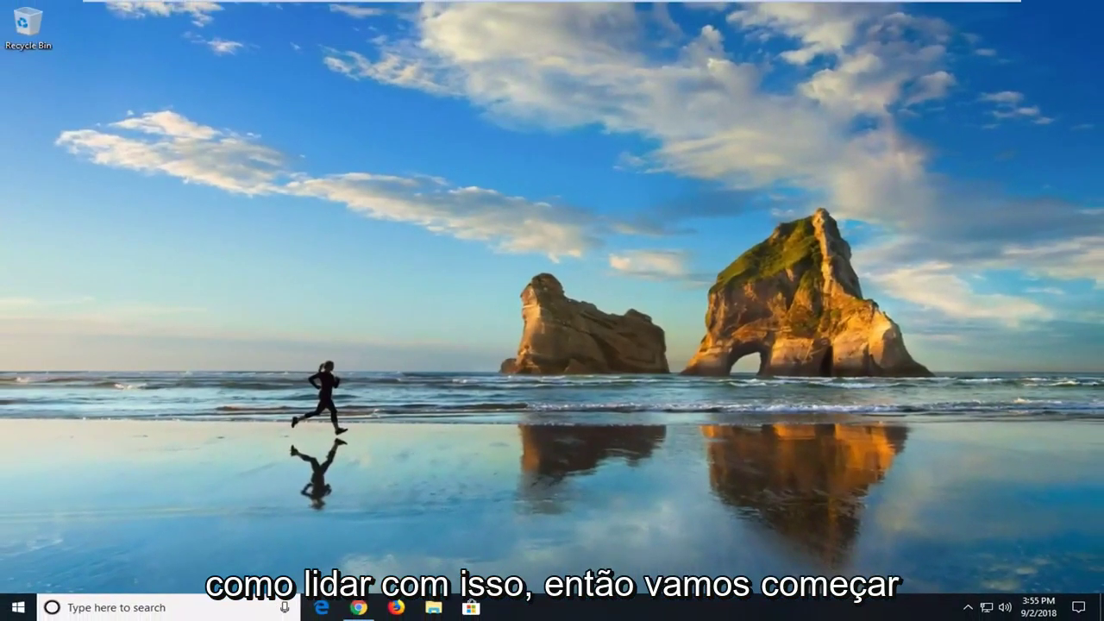
# Step: Launch Device Manager via 'device manager' search and expand Mice and other pointing devices
pyautogui.click(8, 604)
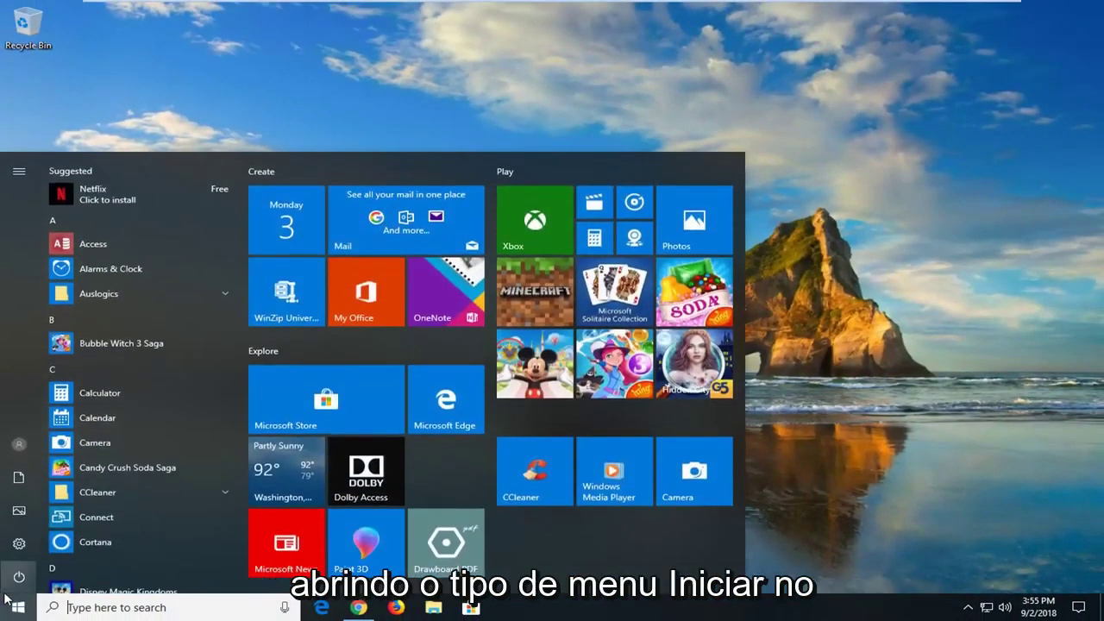
pyautogui.write('device manager')
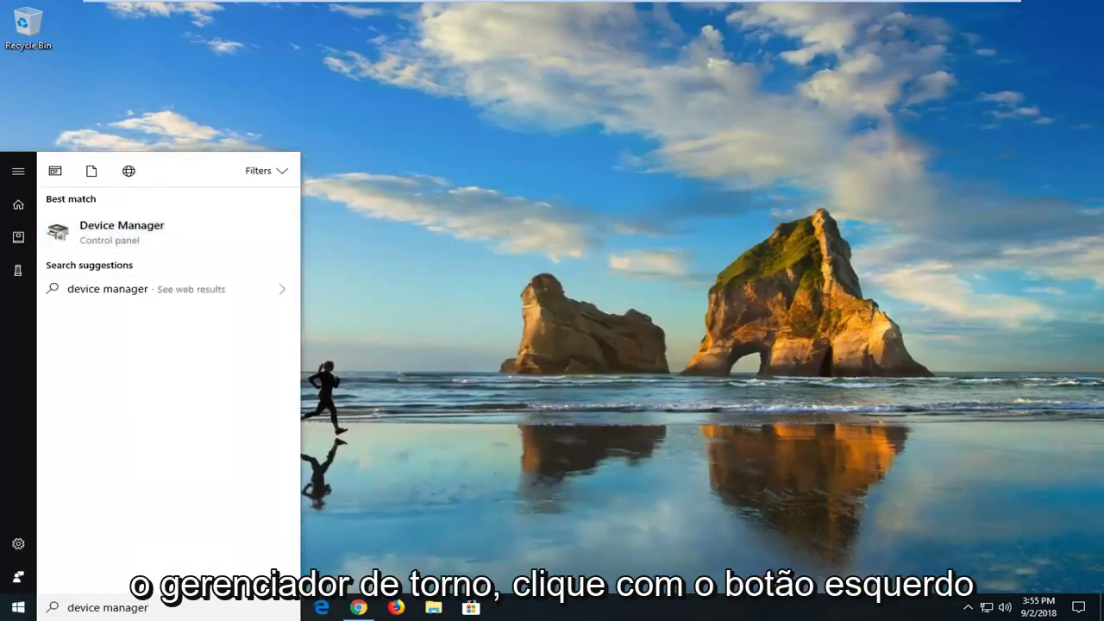
pyautogui.click(360, 154)
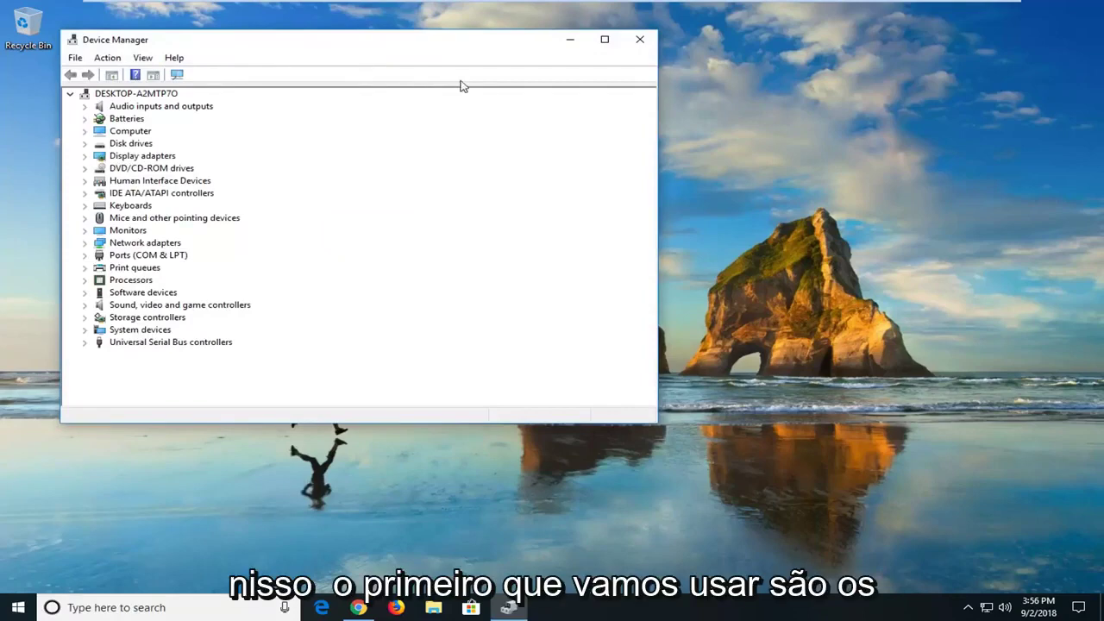
pyautogui.moveTo(389, 50); pyautogui.dragTo(600, 94)
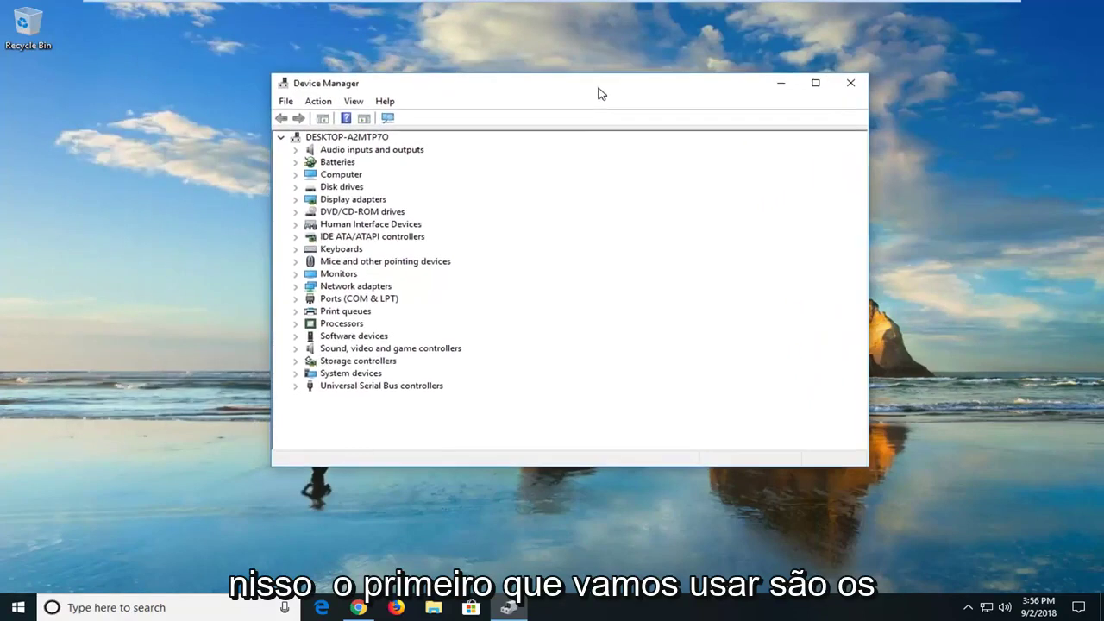
pyautogui.click(393, 264)
pyautogui.click(296, 263)
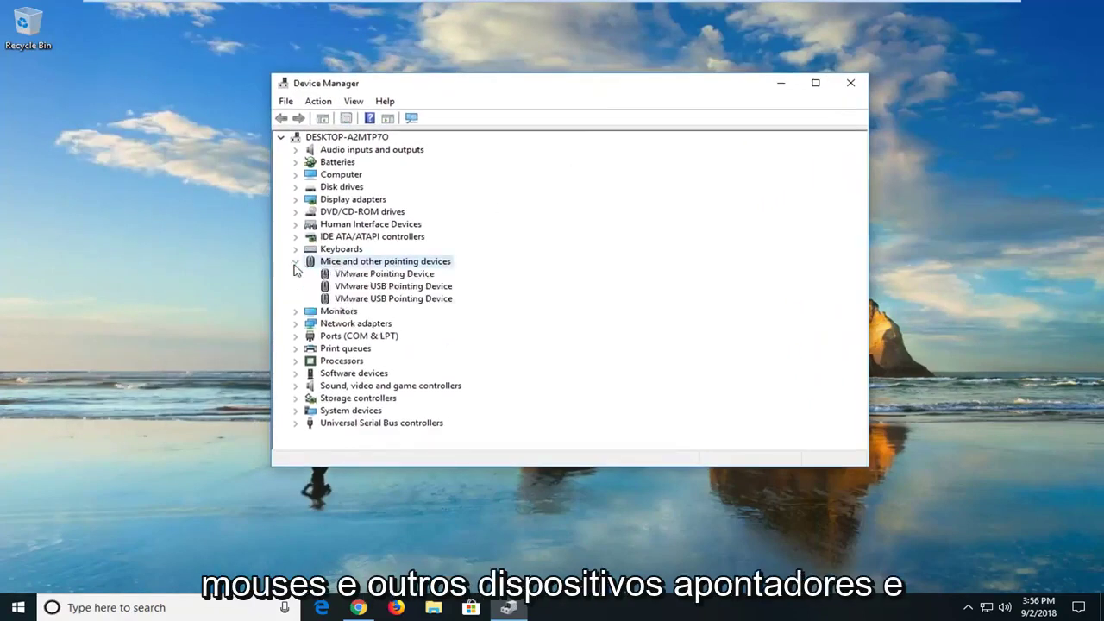
pyautogui.click(397, 274)
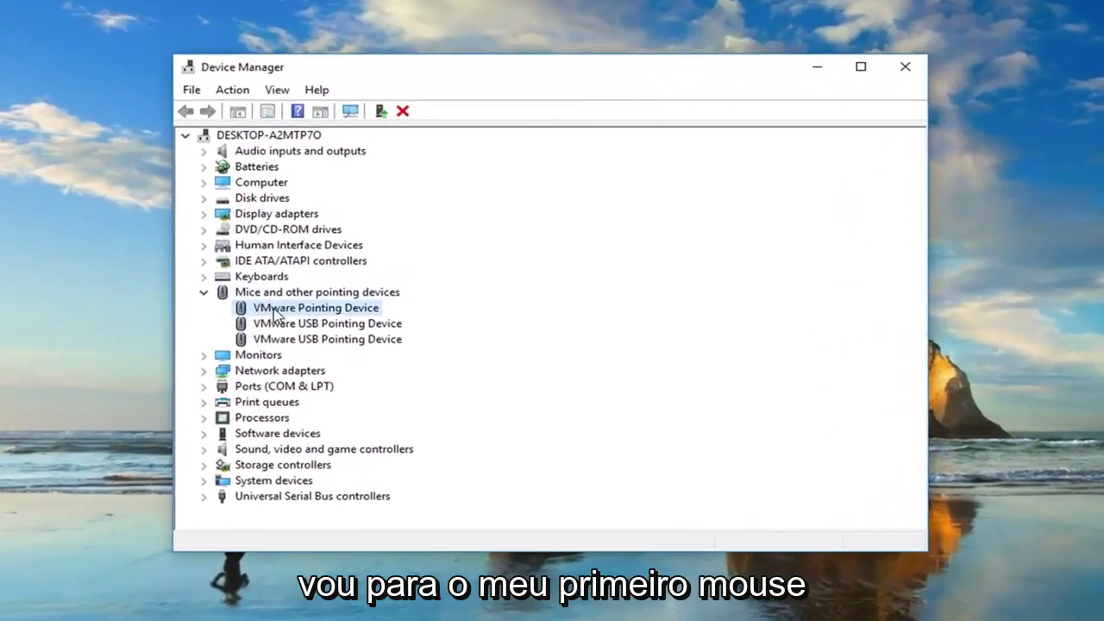
# Step: Check the VMware Pointing Device's Resources tab, then open Standard PS/2 Keyboard properties
pyautogui.rightClick(275, 314)
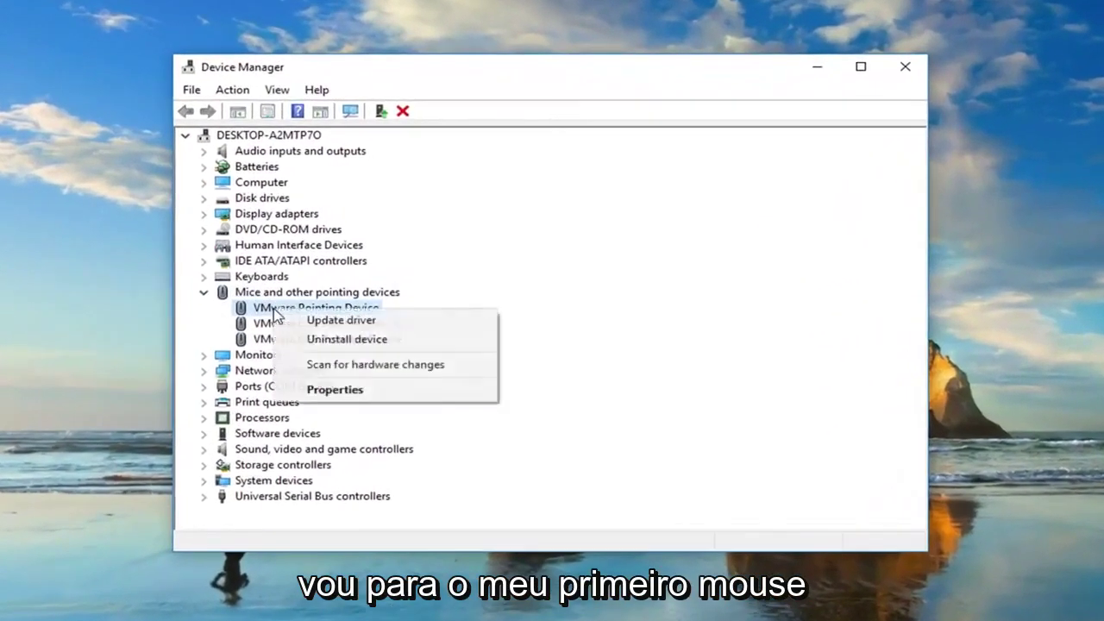
pyautogui.click(328, 389)
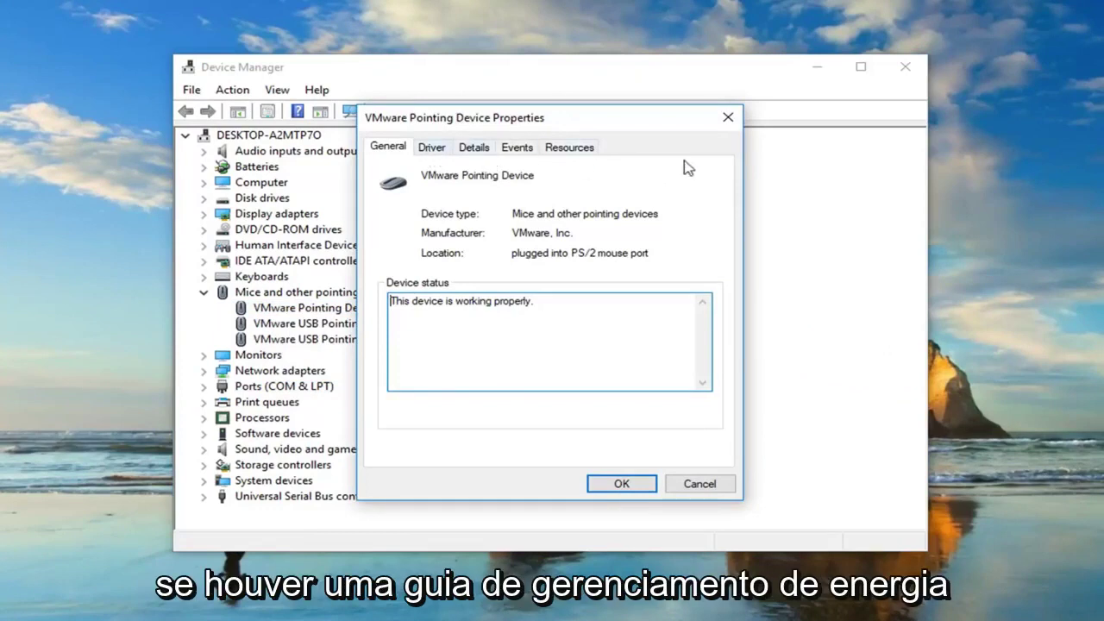
pyautogui.click(569, 149)
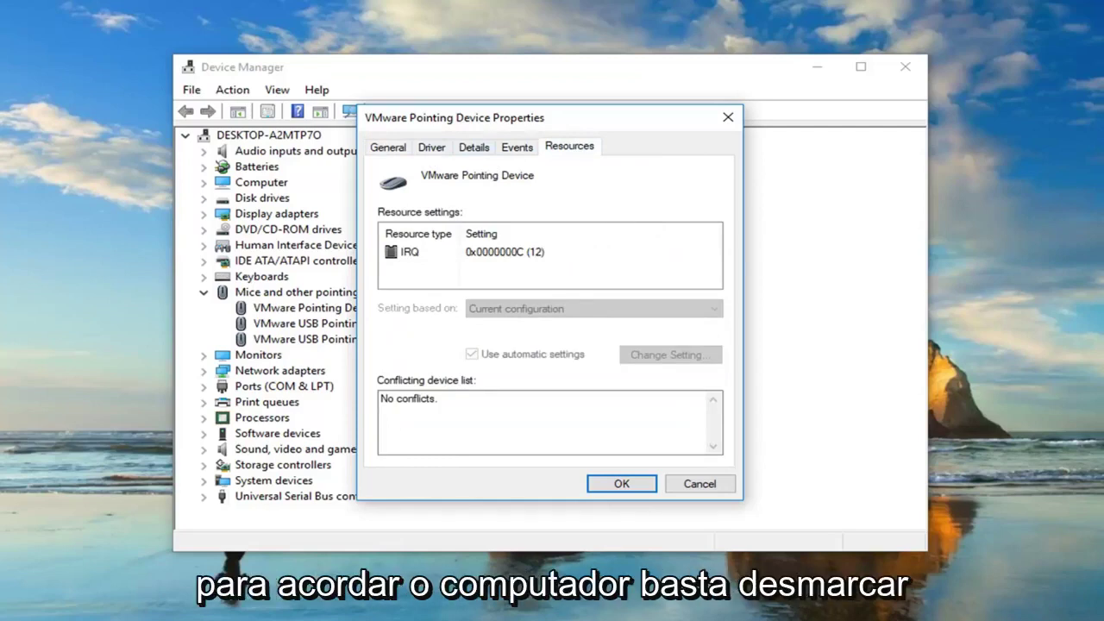
pyautogui.click(728, 117)
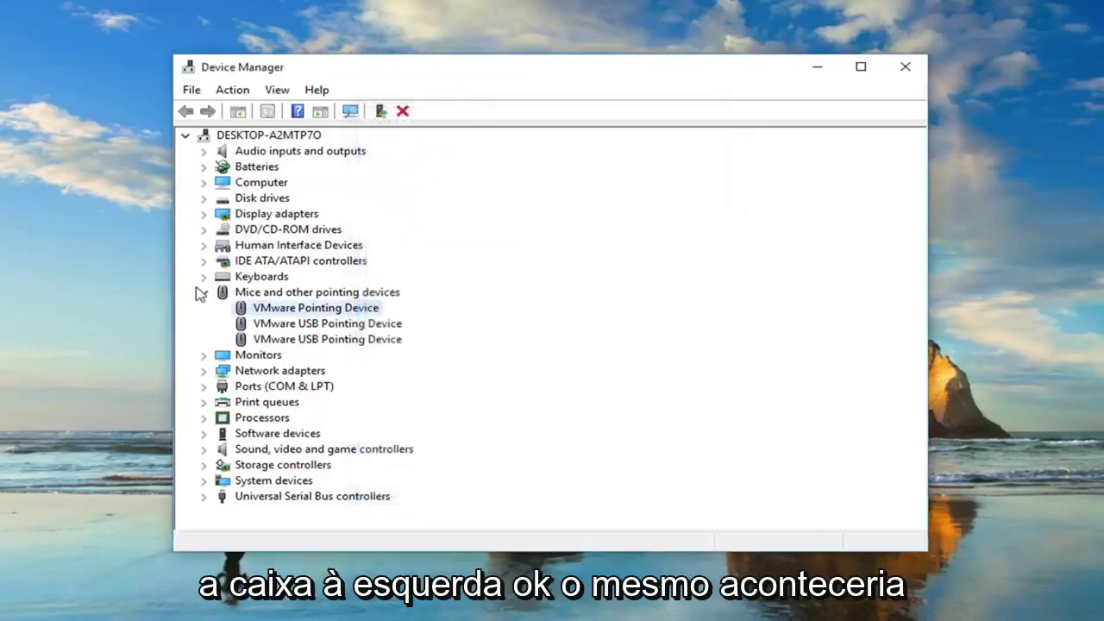
pyautogui.doubleClick(221, 278)
pyautogui.doubleClick(278, 295)
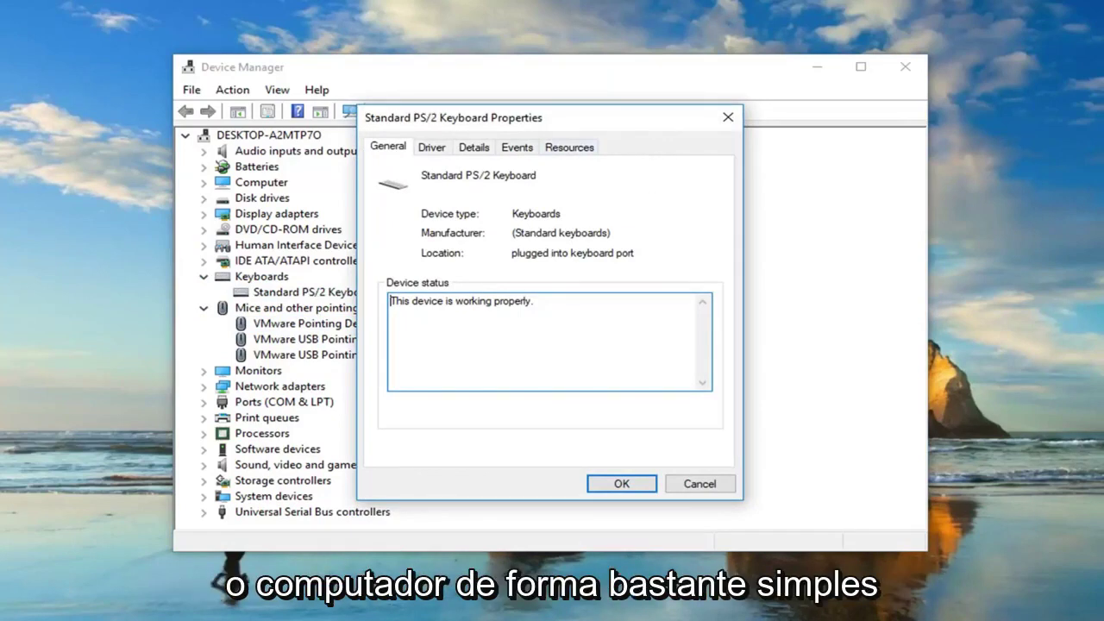
# Step: Cancel the keyboard Properties dialog and close Device Manager
pyautogui.click(728, 116)
pyautogui.click(906, 67)
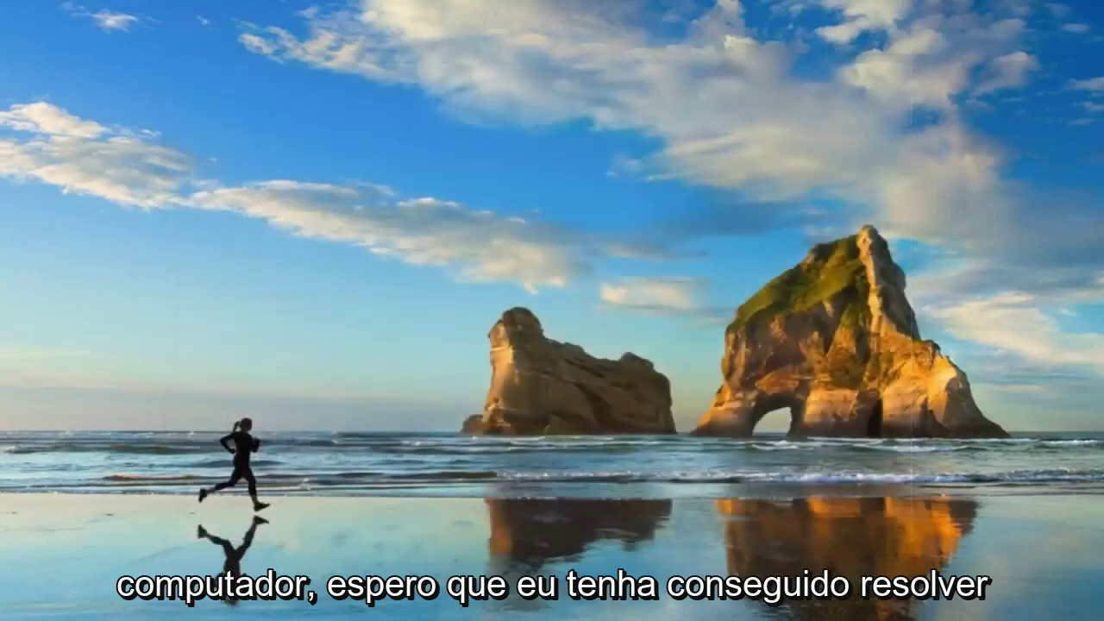